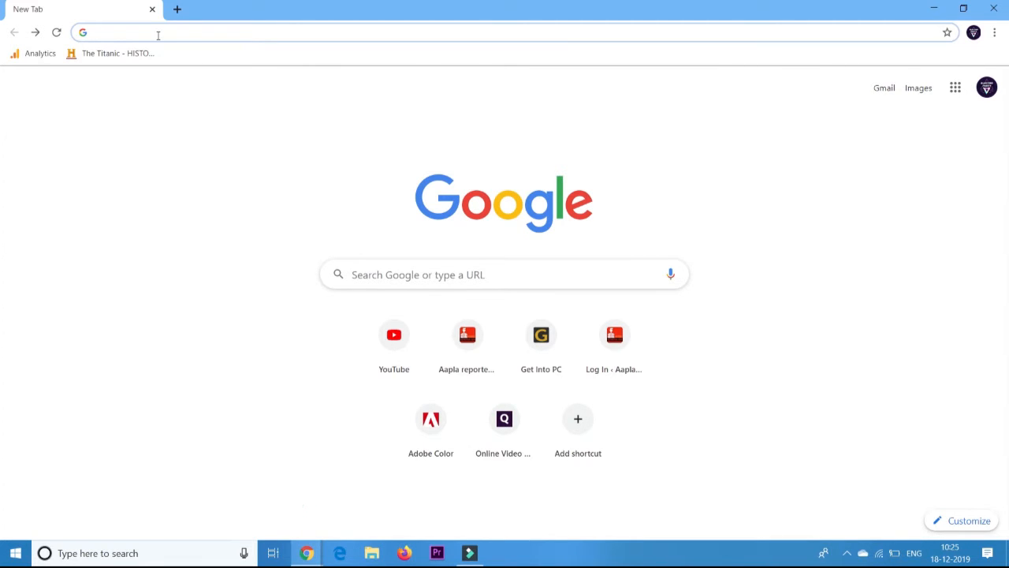
Search Google for 'whatshelp.io widget' and open the getbutton.io result.
left_click(157, 33)
type("wha")
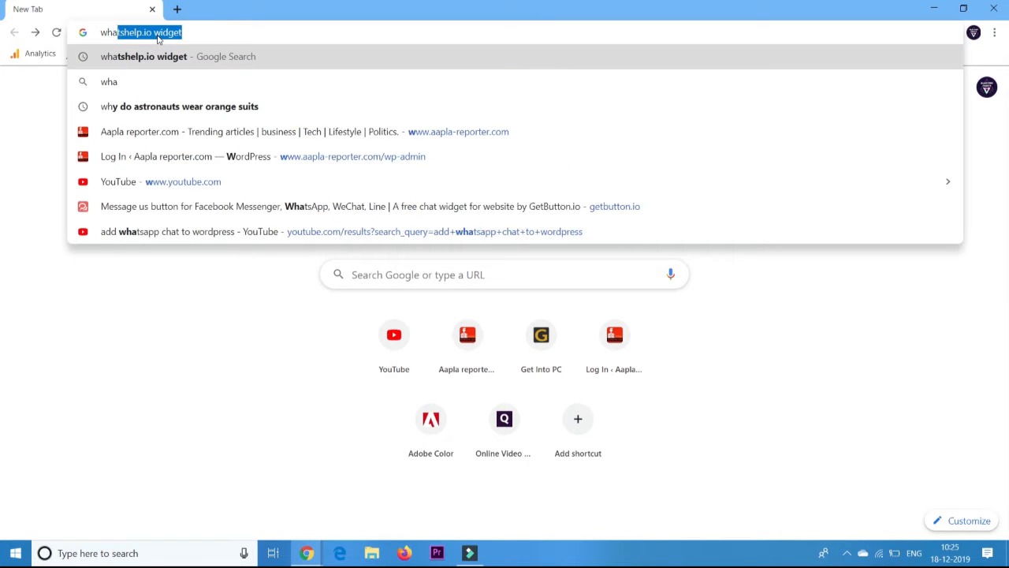
type("ts")
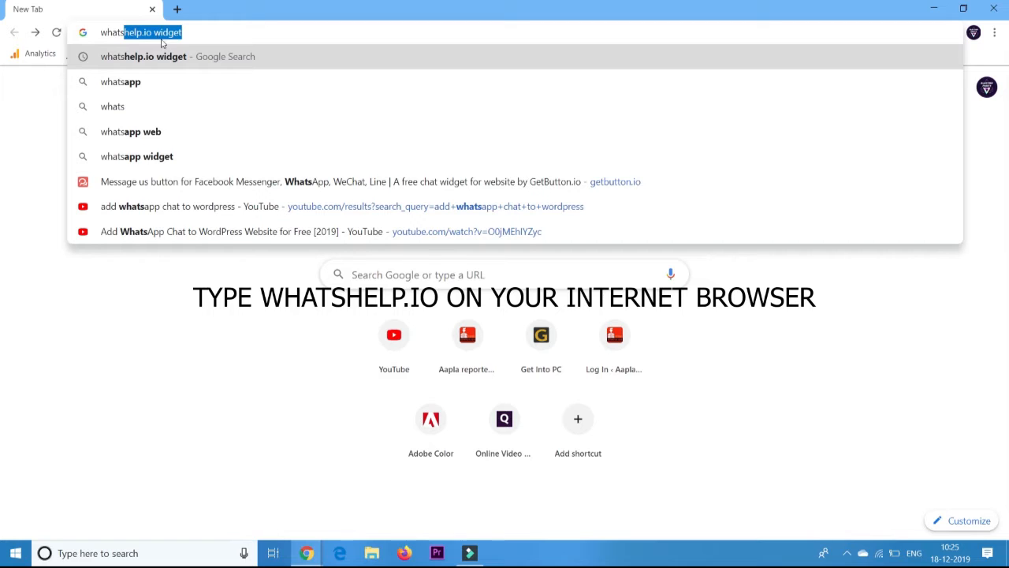
left_click(203, 34)
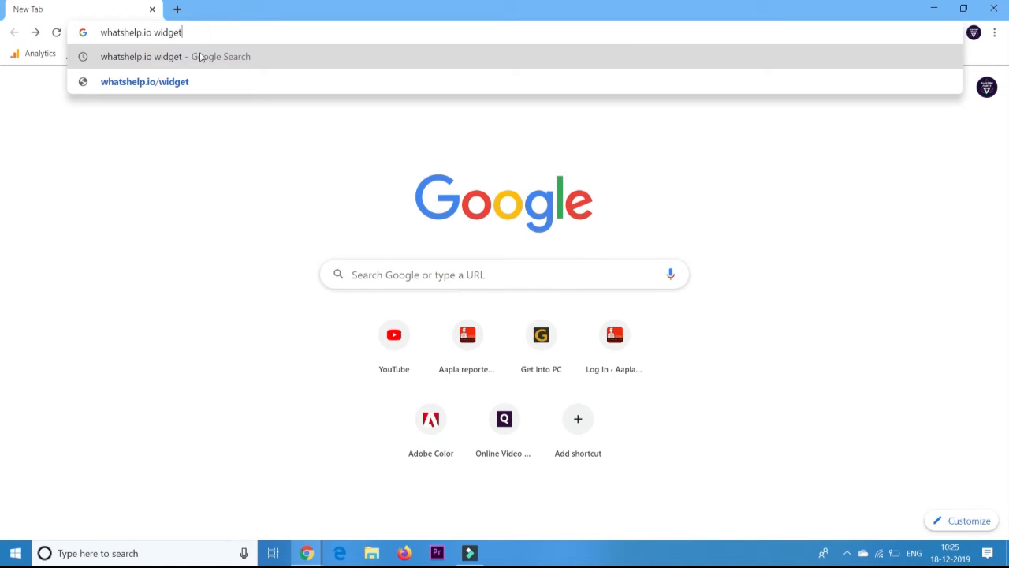
left_click(201, 56)
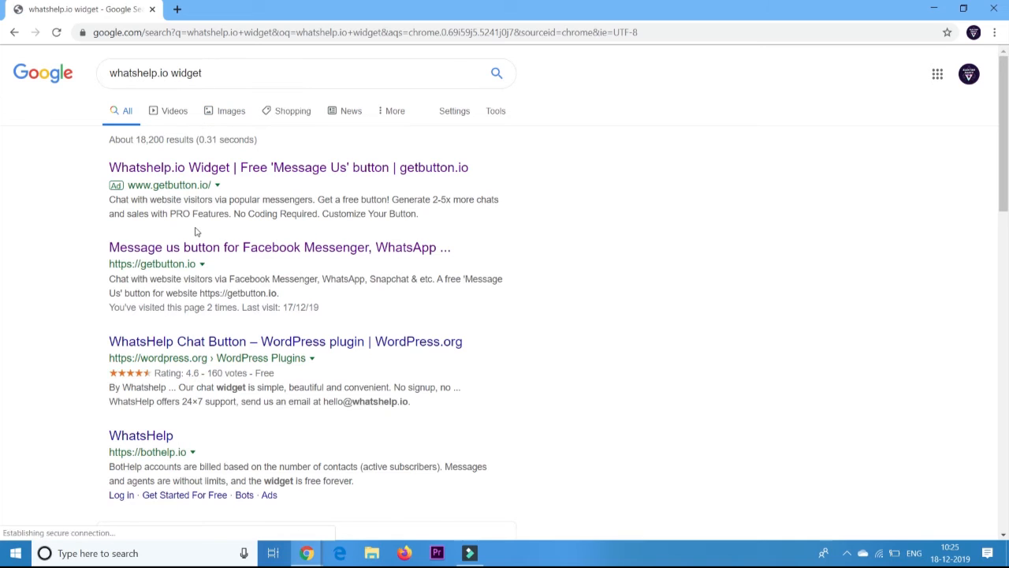
left_click(198, 250)
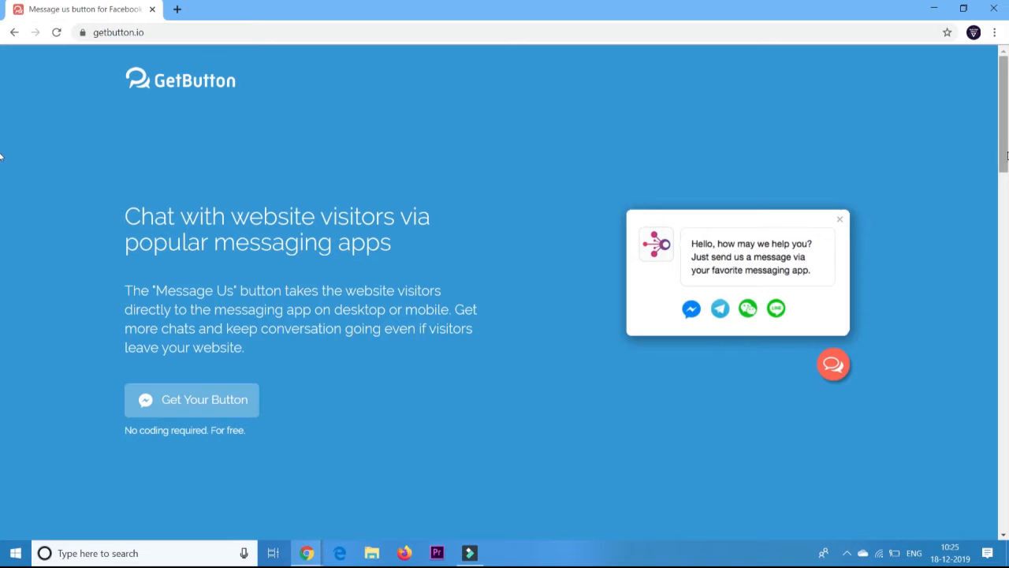
Add WhatsApp as the messaging app and enter the phone number.
left_click_drag(1007, 155, 1006, 288)
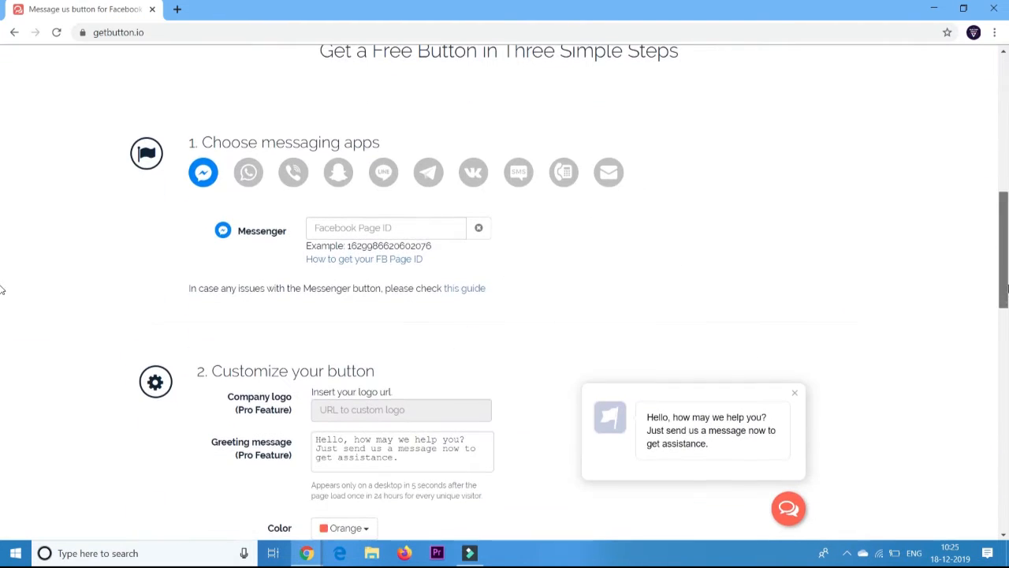
left_click(251, 175)
left_click(347, 295)
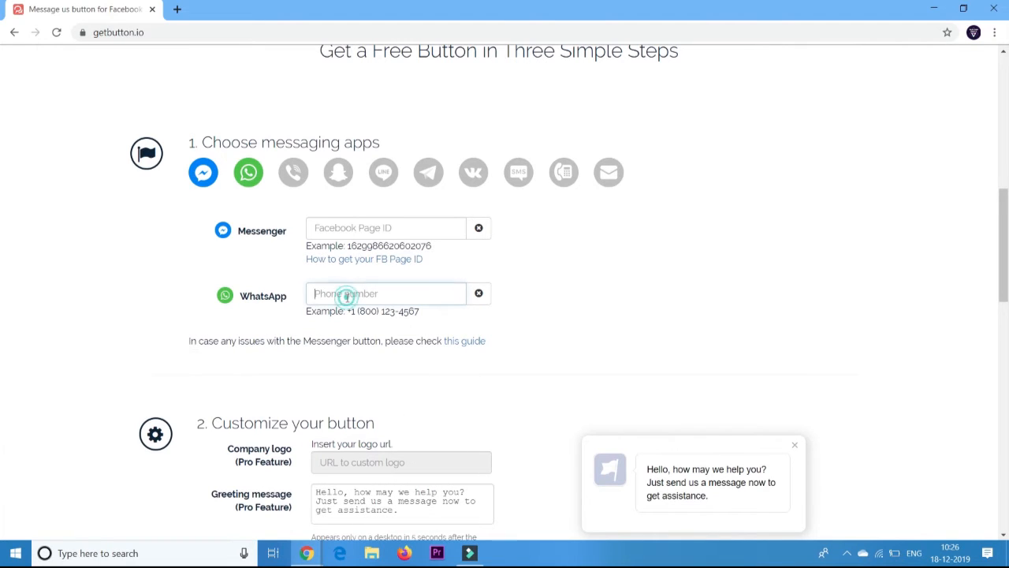
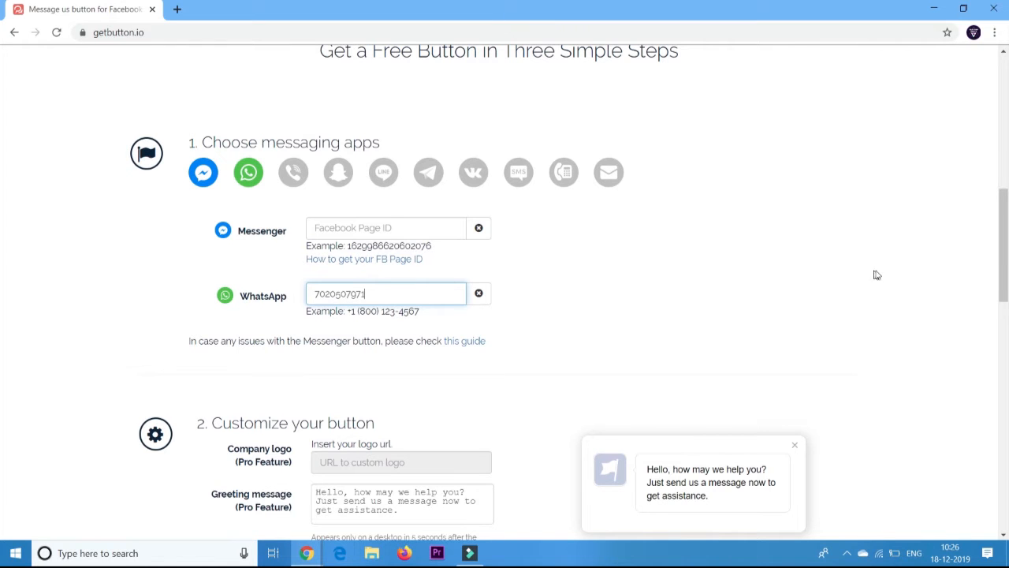
Set the chat button position to Right.
scroll(996, 263, "down", 3)
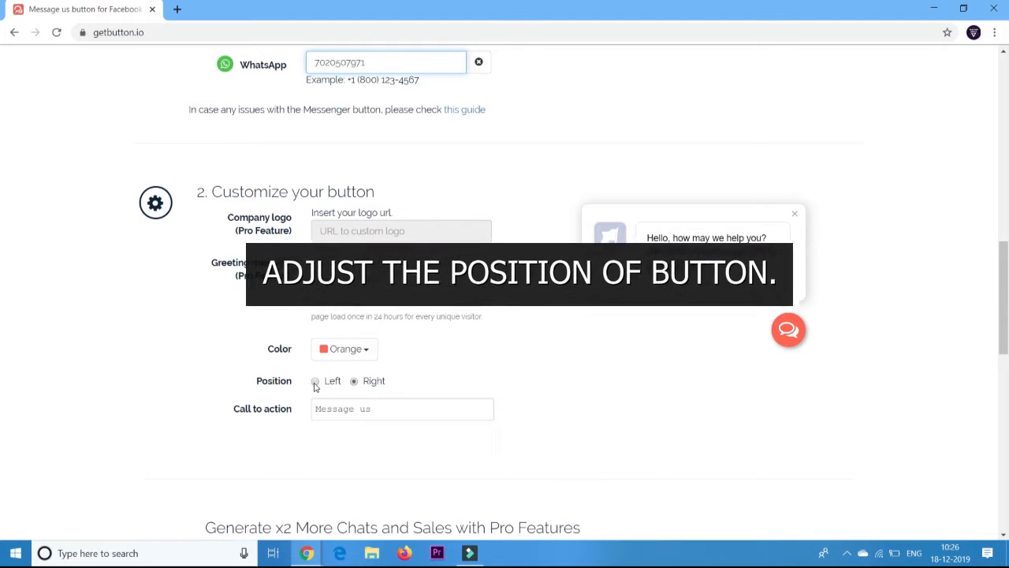
left_click(314, 381)
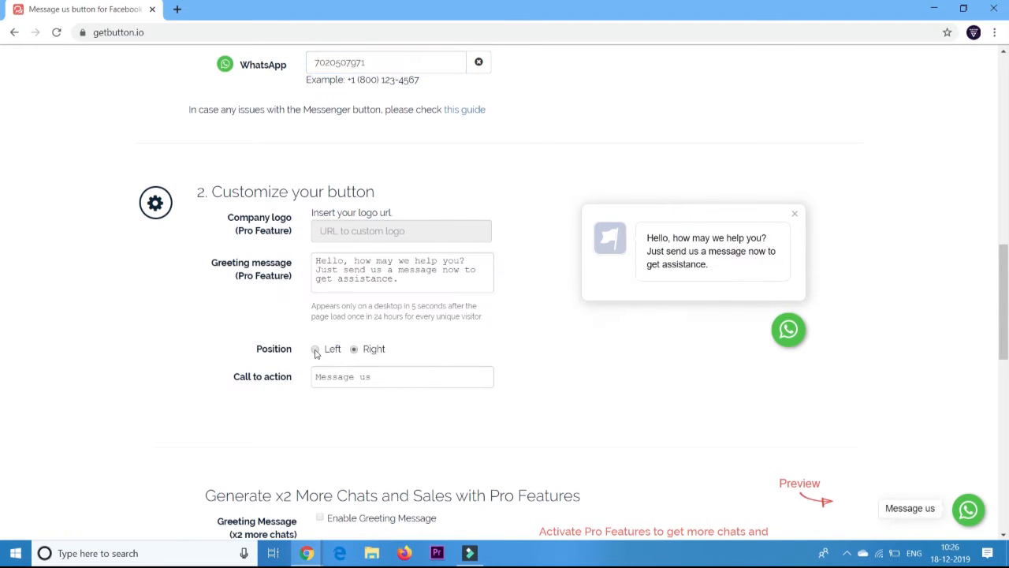
left_click(314, 349)
left_click(355, 349)
left_click_drag(1007, 339, 1007, 434)
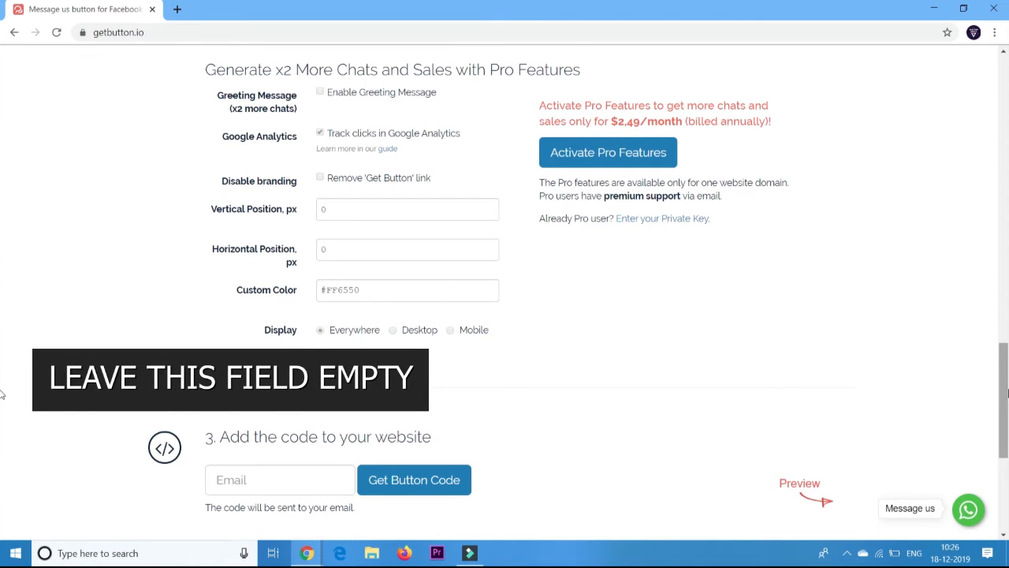
Enter an e-mail address in the Email field and generate the button code.
left_click_drag(1003, 372, 1003, 419)
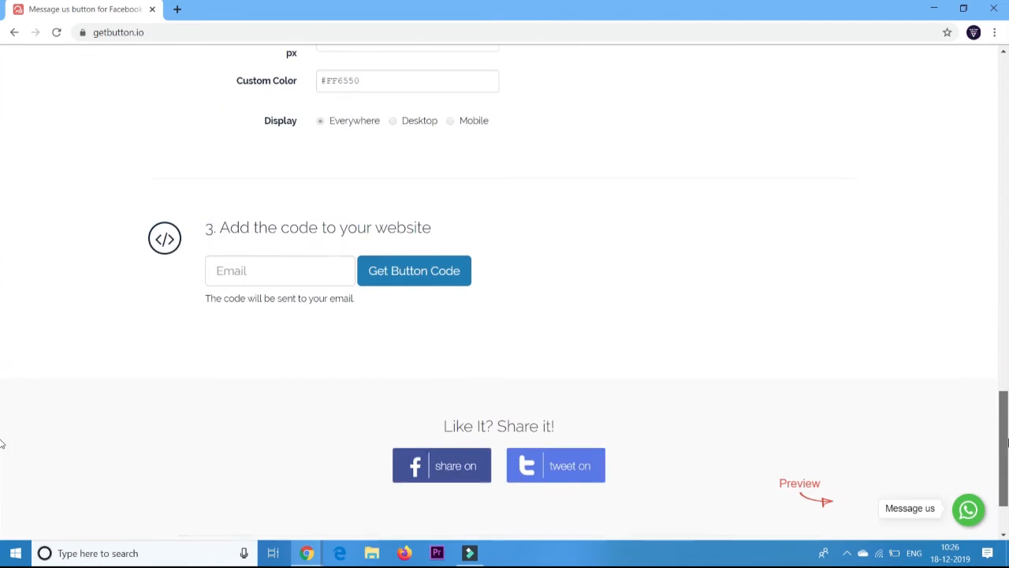
left_click(293, 269)
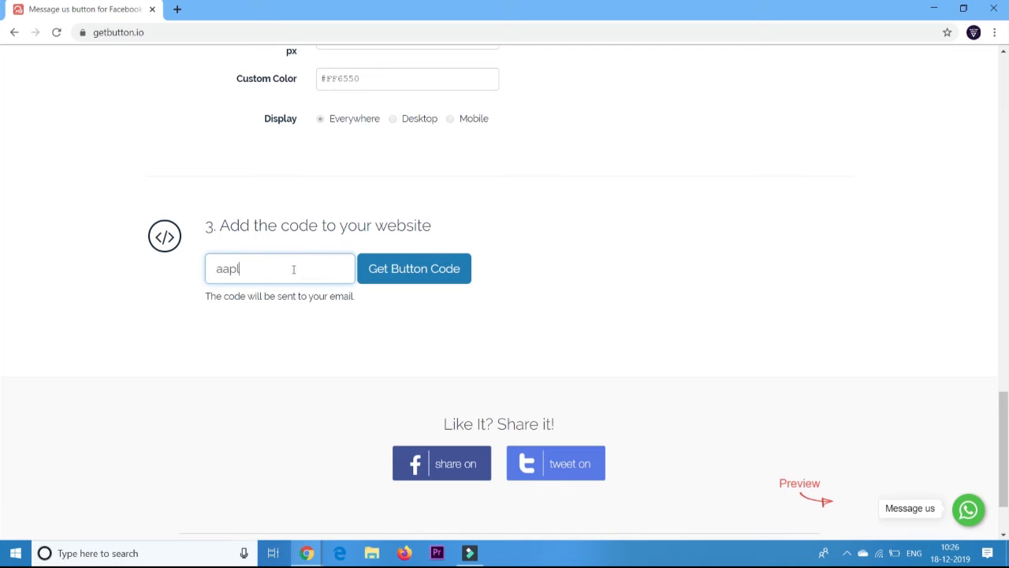
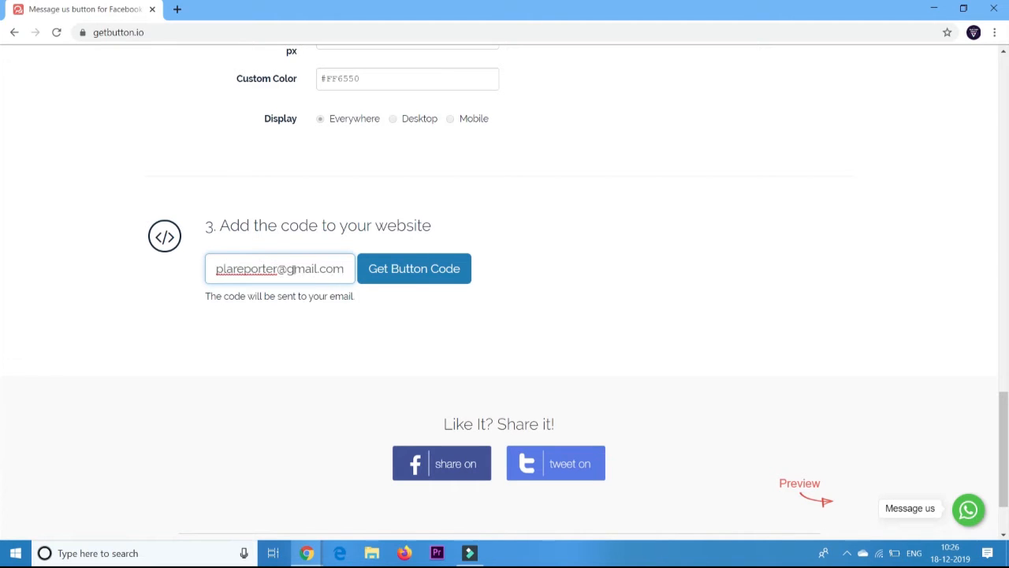
left_click(405, 269)
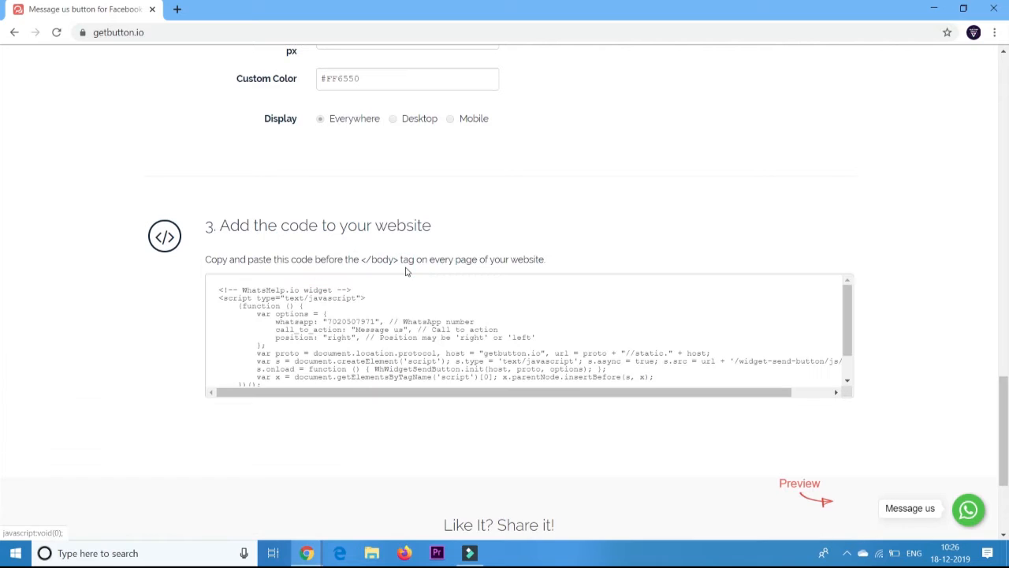
Select the entire GetButton widget script and copy it to the clipboard.
left_click(241, 297)
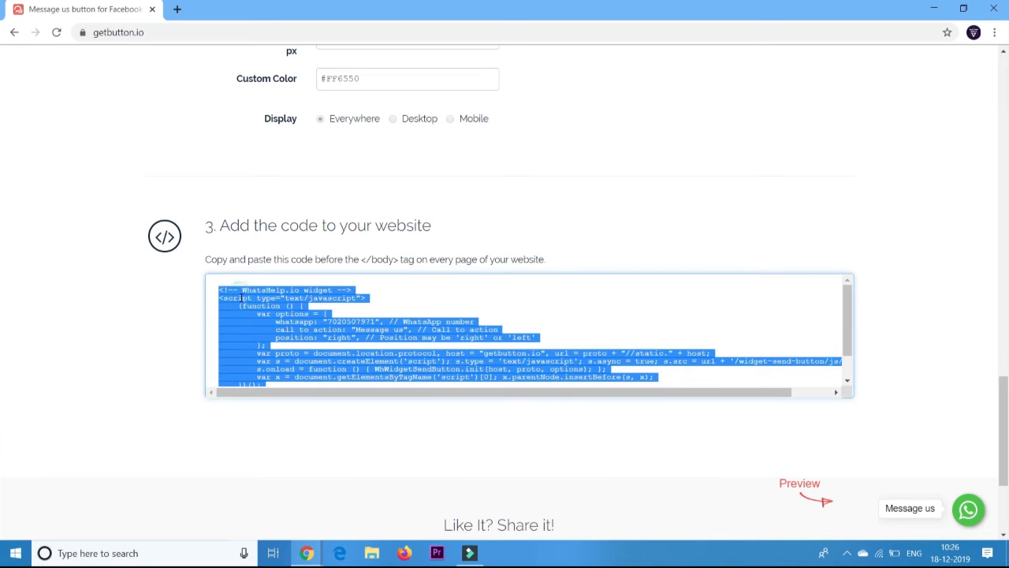
left_click(240, 300)
right_click(241, 300)
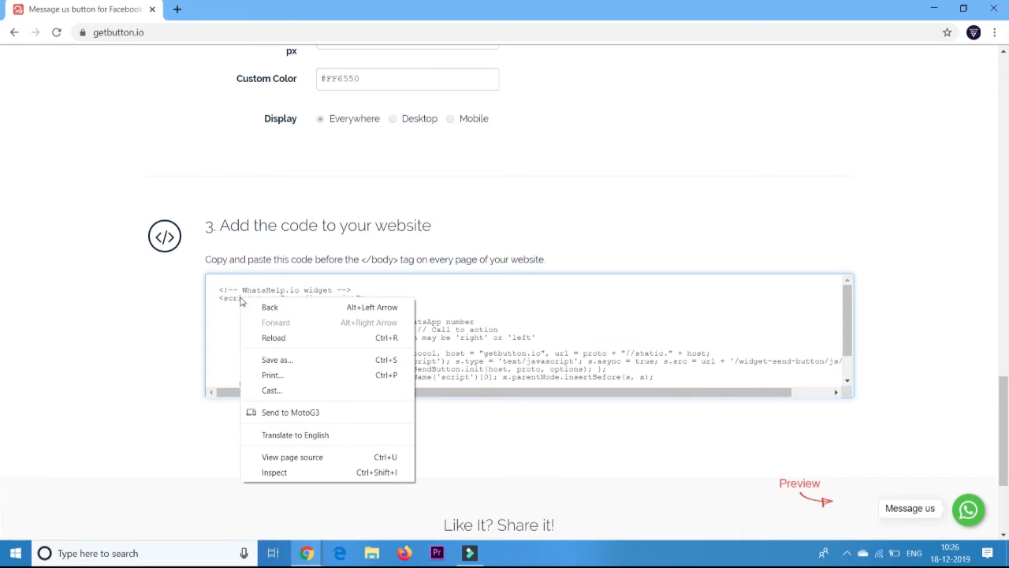
left_click(221, 293)
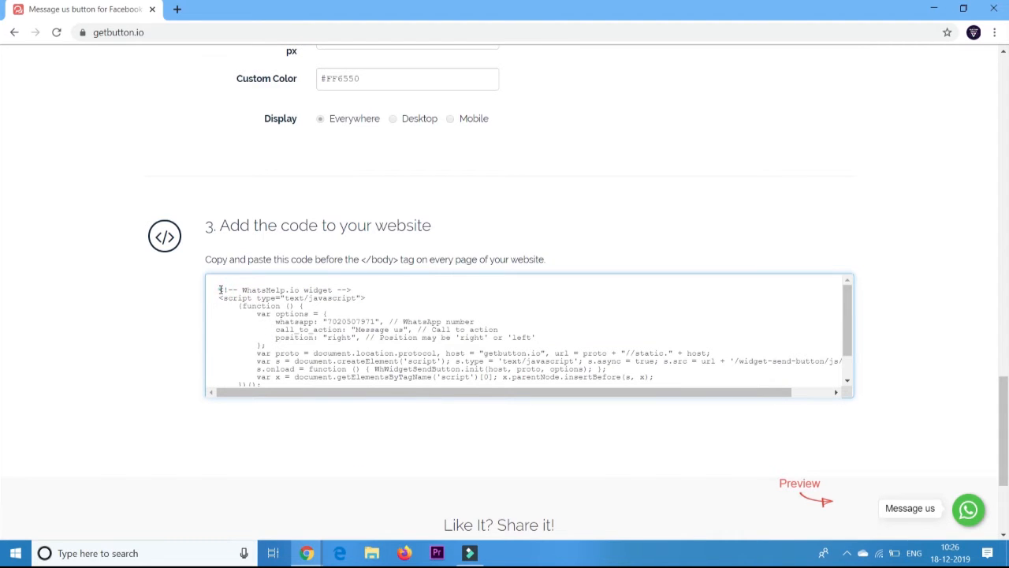
left_click_drag(221, 293, 386, 394)
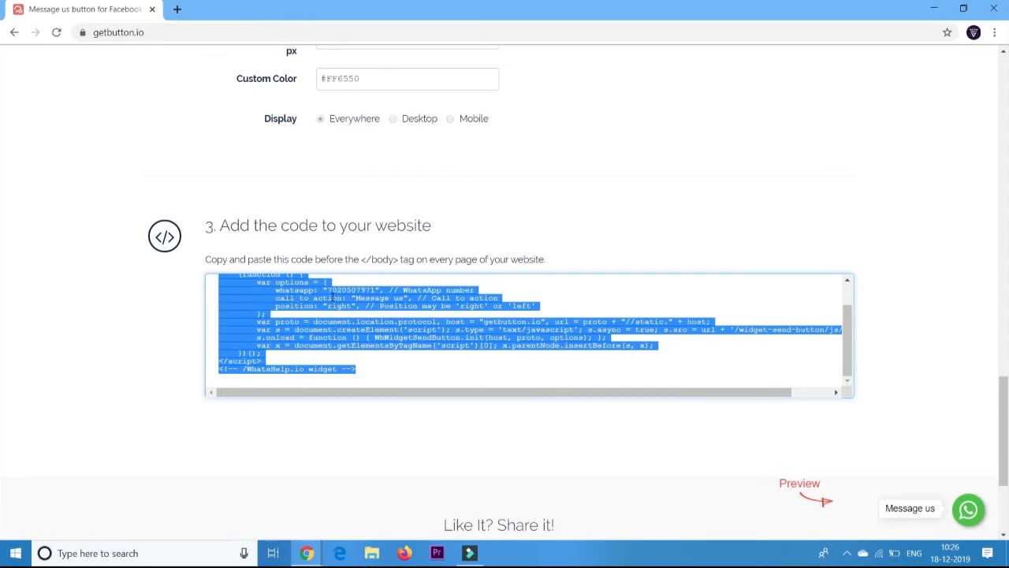
right_click(332, 298)
left_click(351, 308)
Switch back to the WordPress Installed Plugins page and go to Add New.
left_click(929, 11)
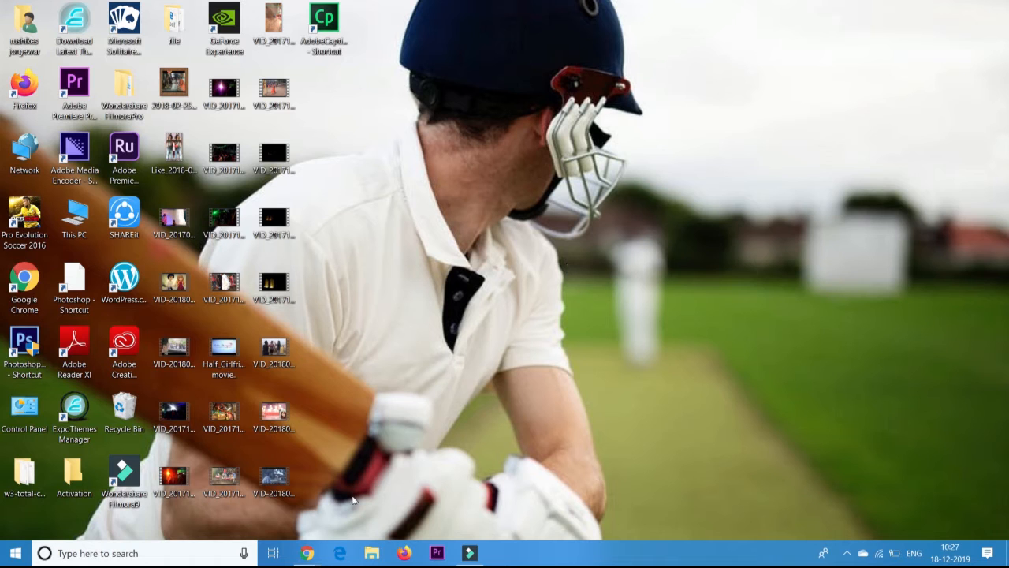
mouse_move(309, 554)
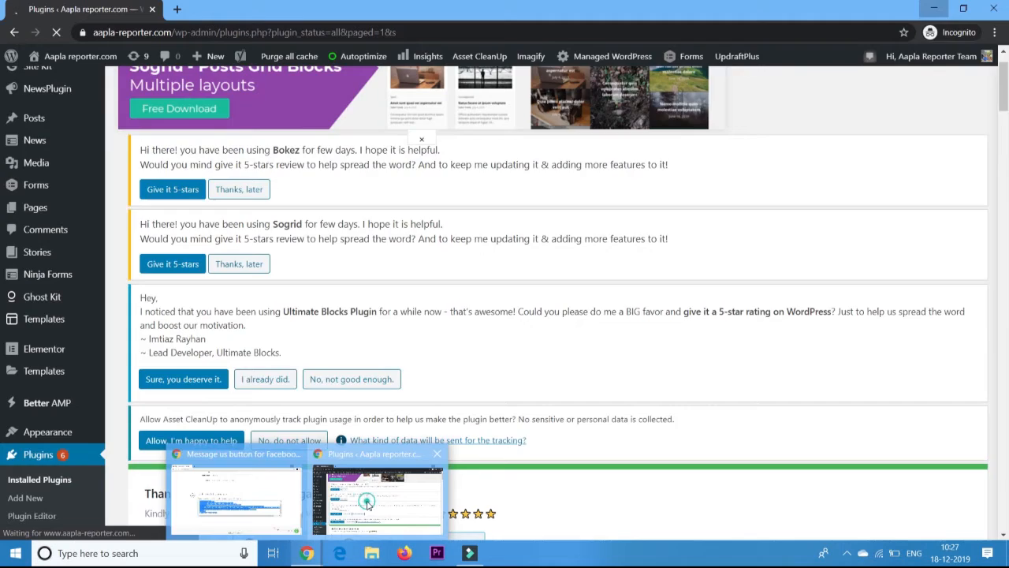
left_click(367, 505)
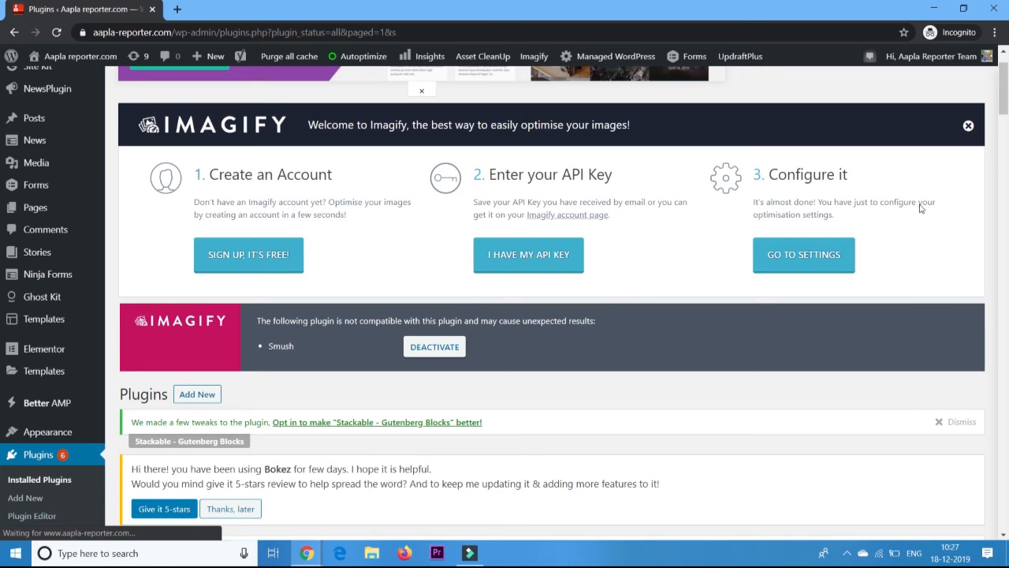
scroll(1006, 114, "down", 4)
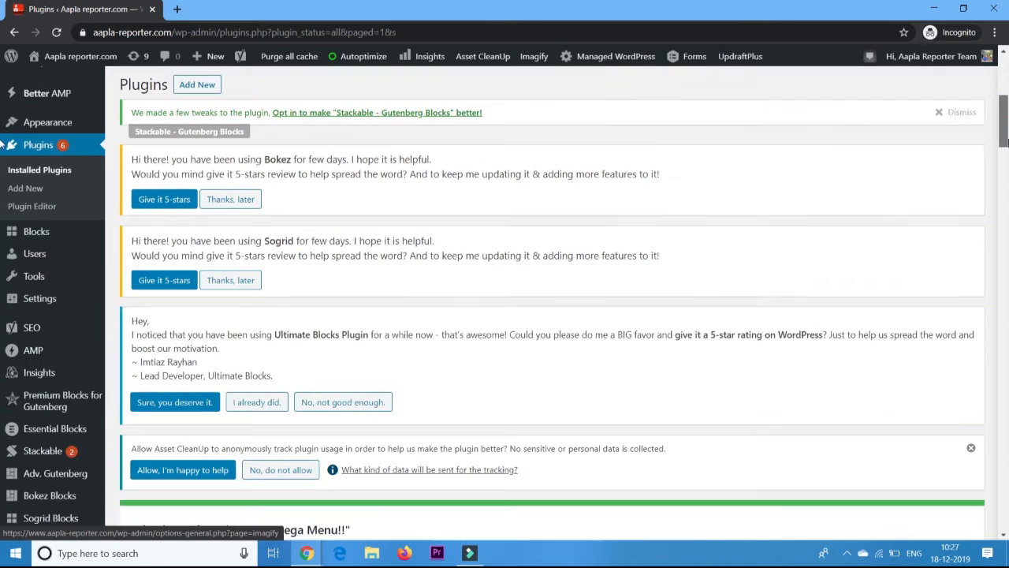
left_click(27, 190)
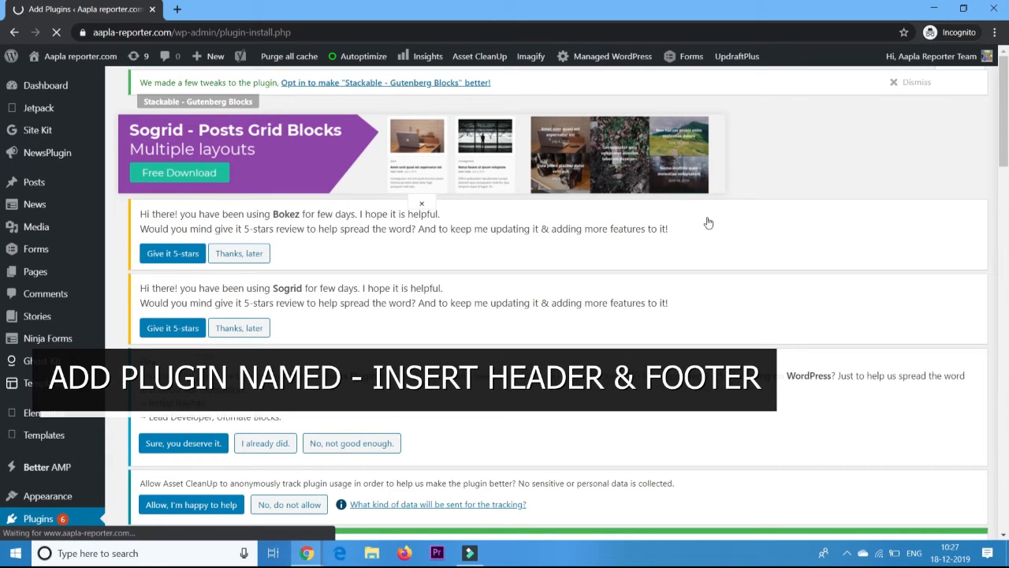
Search plugins for 'insert header and footer' and activate Insert Headers and Footers.
left_click_drag(1005, 133, 1007, 363)
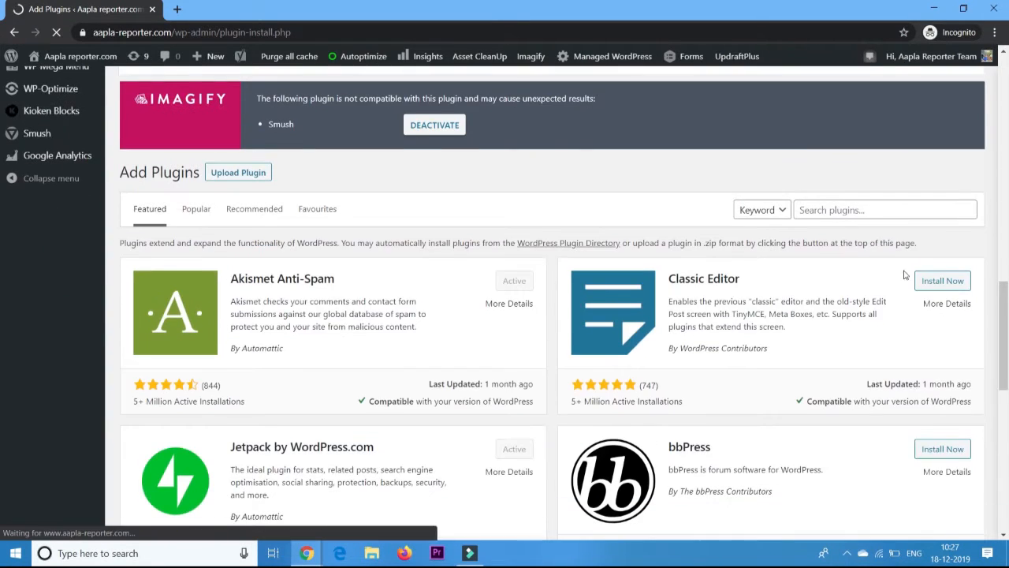
left_click(848, 210)
type("i")
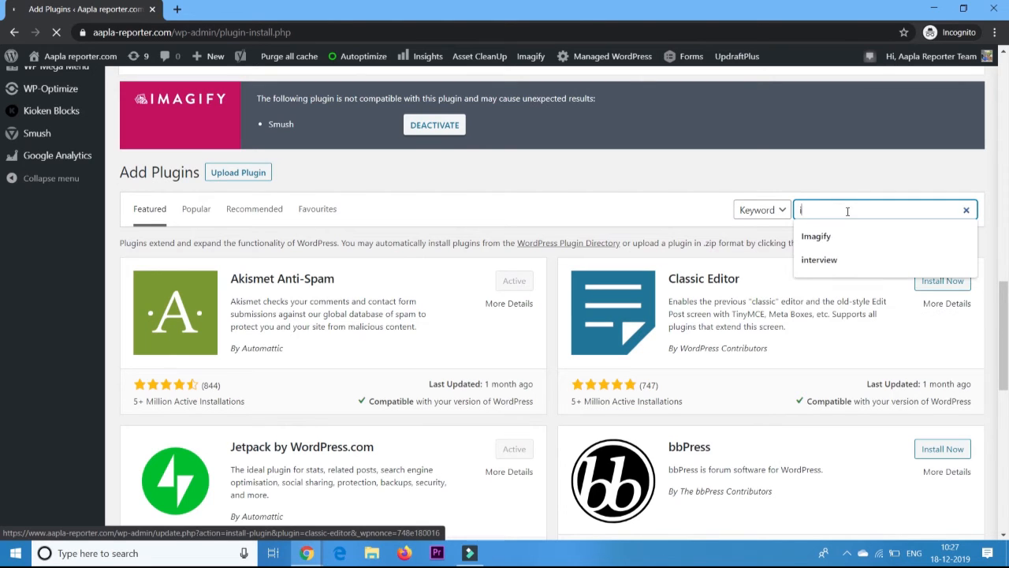
type("nsert header a")
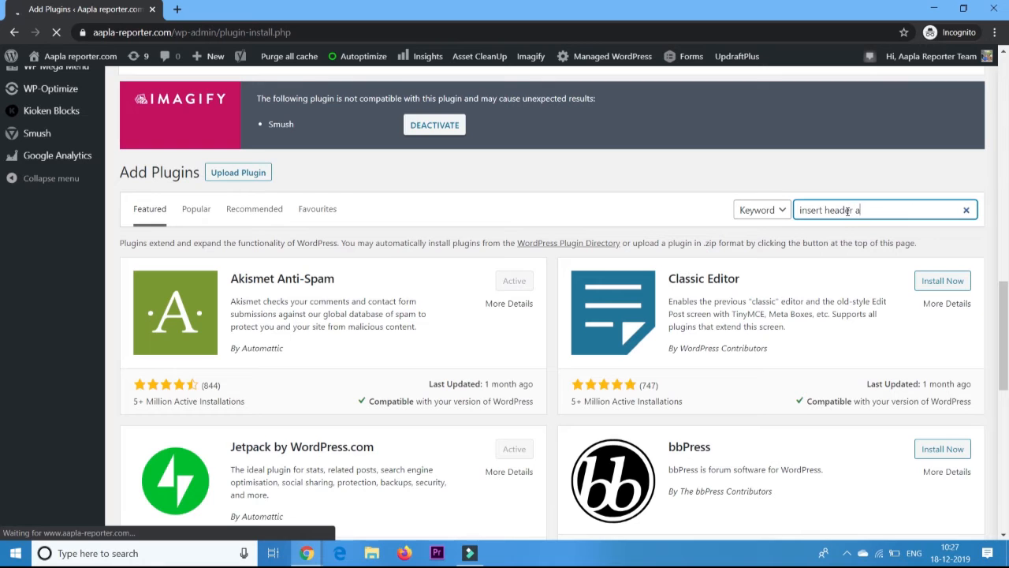
type("nd footer")
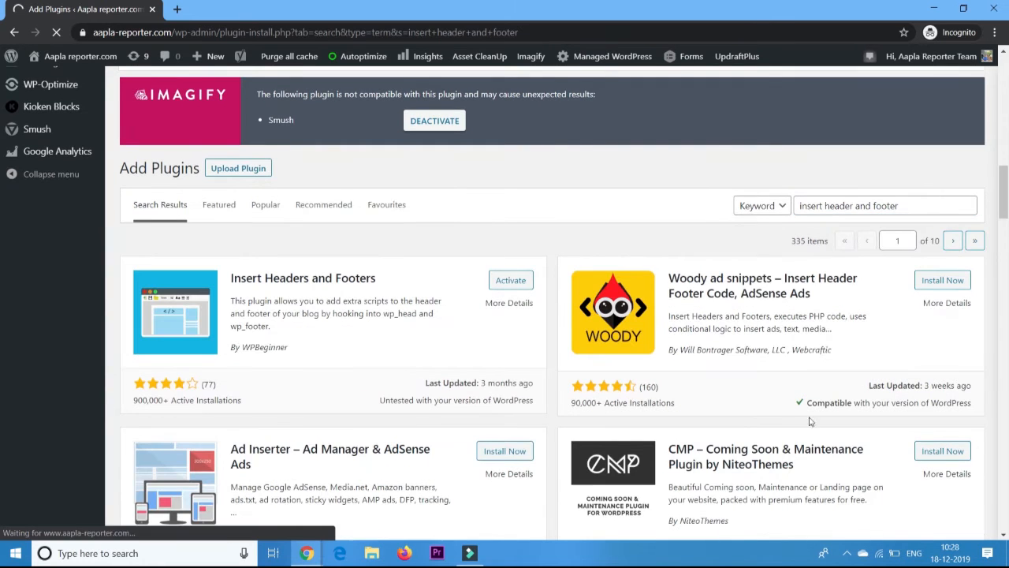
left_click(520, 281)
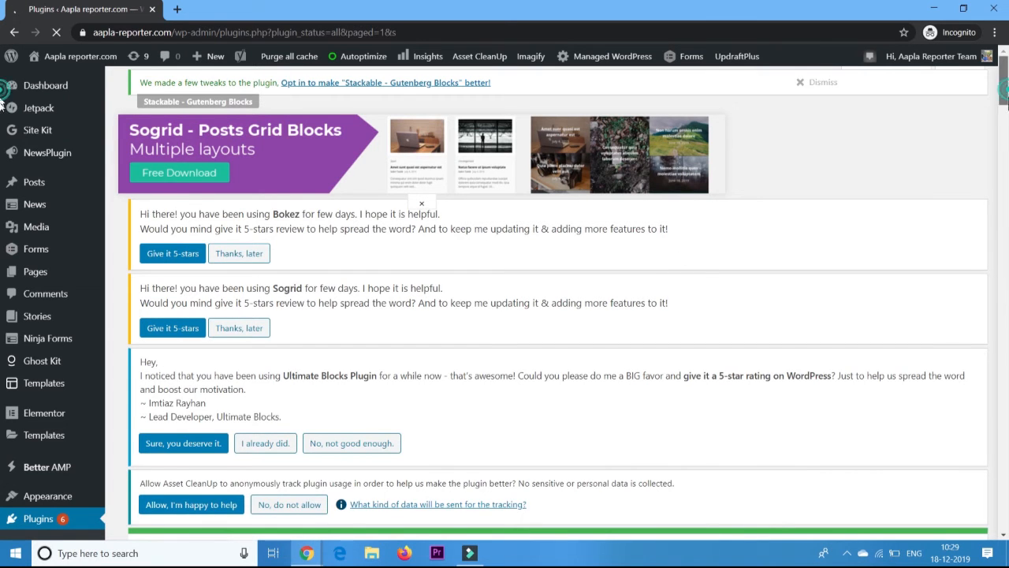
Open Settings > Insert Headers and Footers from the admin sidebar.
scroll(3, 99, "down", 5)
scroll(2, 190, "down", 15)
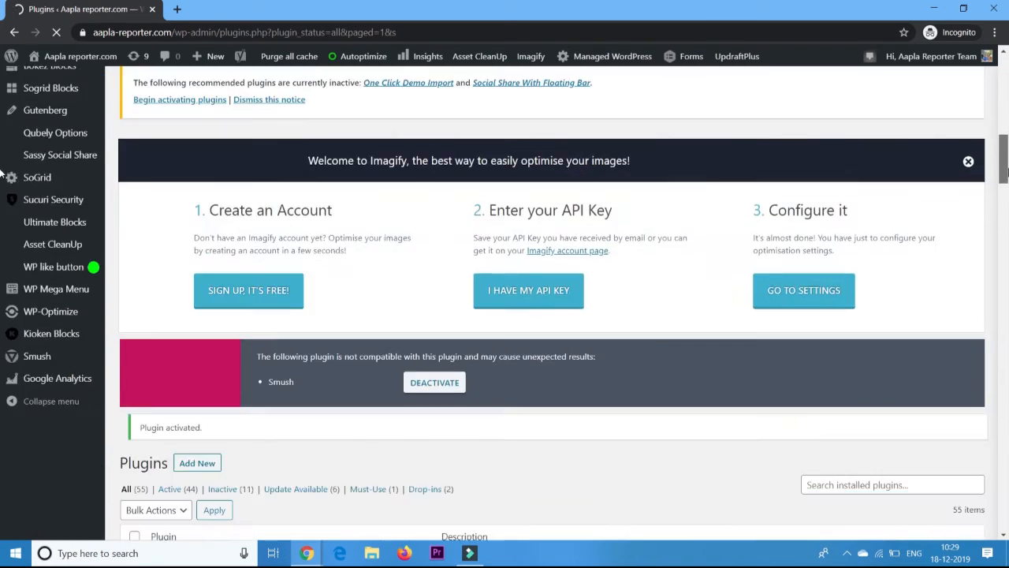
scroll(2, 241, "down", 3)
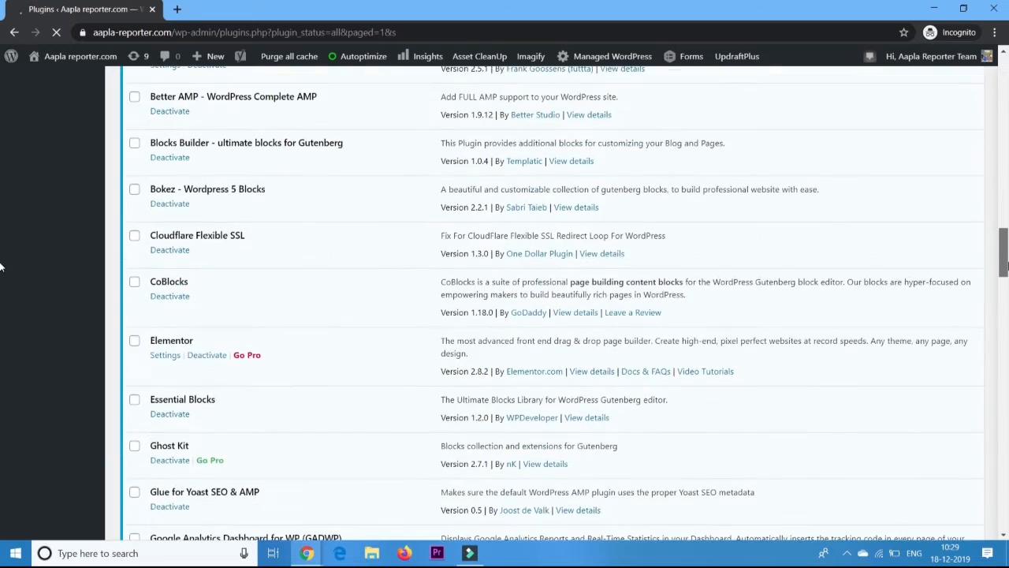
scroll(1, 268, "down", 8)
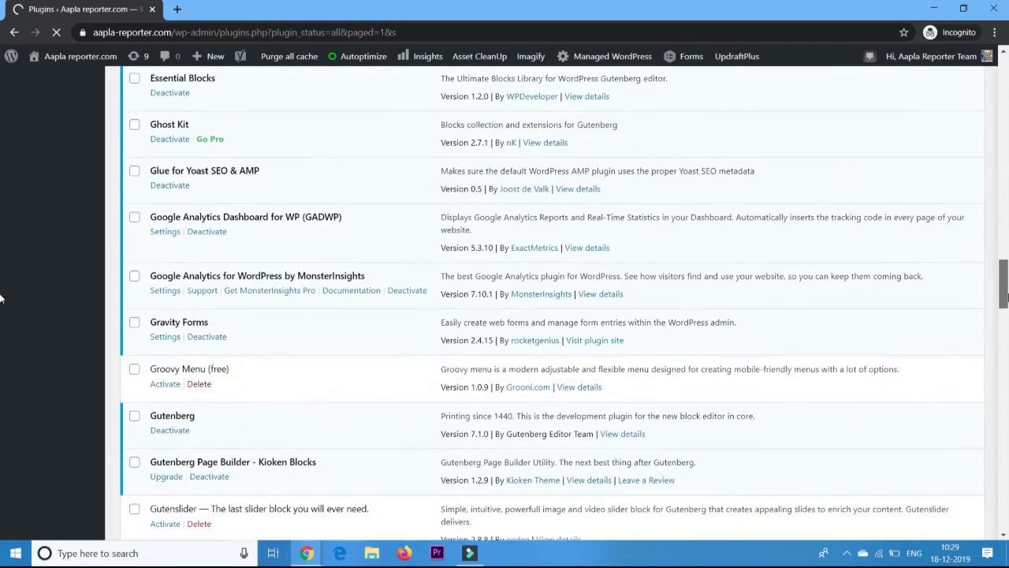
scroll(1, 329, "down", 1)
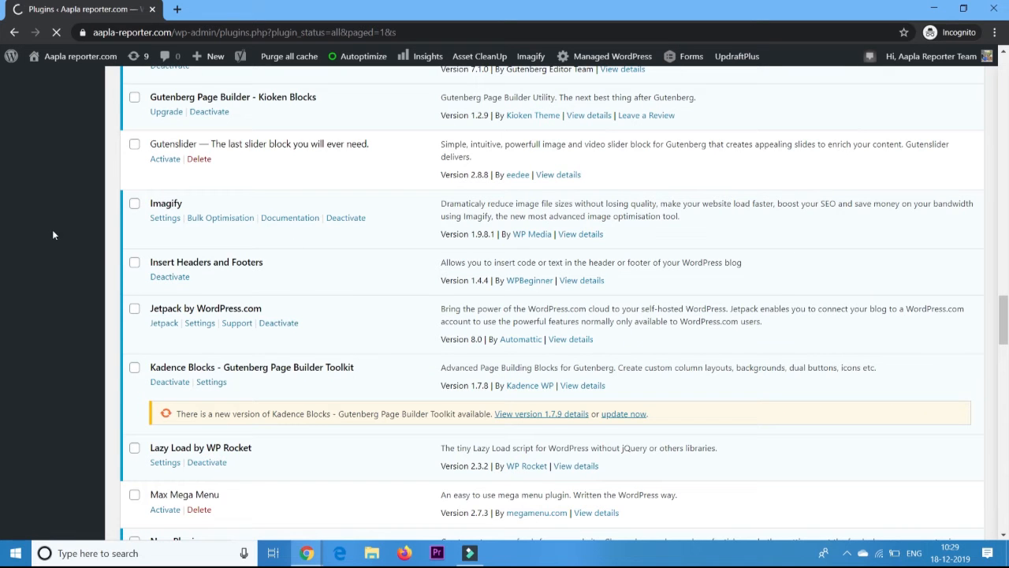
left_click_drag(1004, 323, 995, 130)
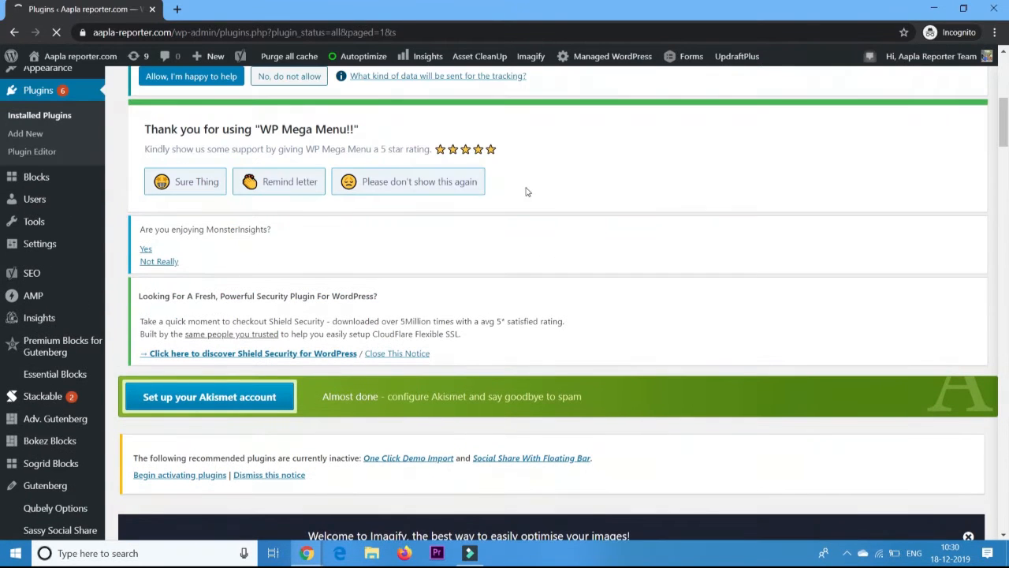
mouse_move(60, 244)
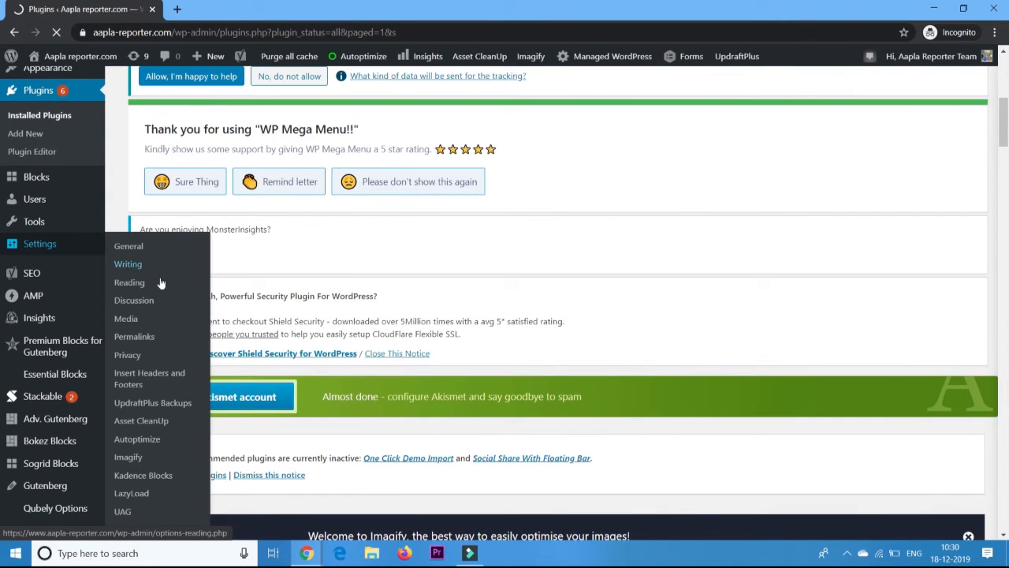
left_click(180, 377)
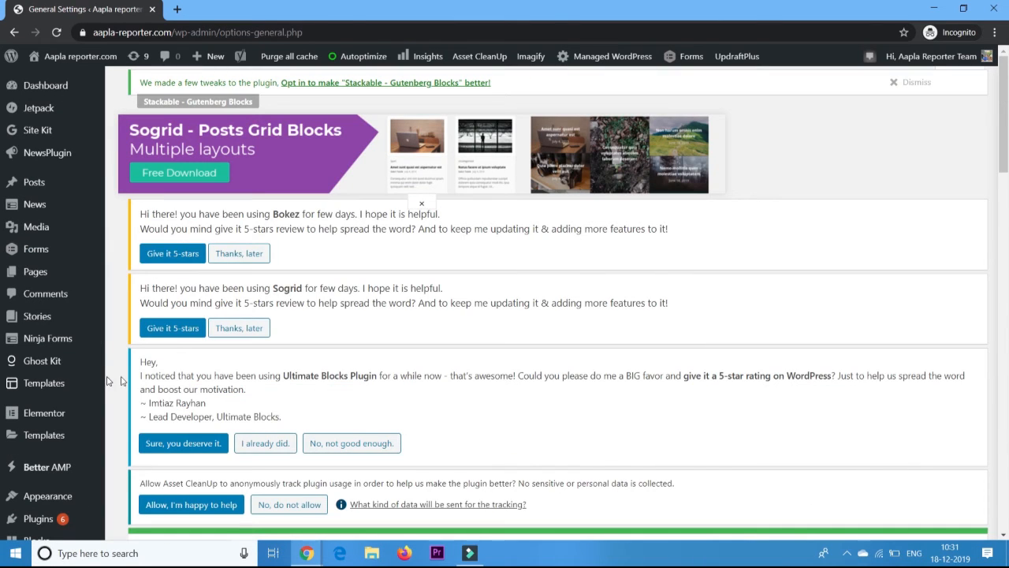
scroll(1007, 158, "down", 4)
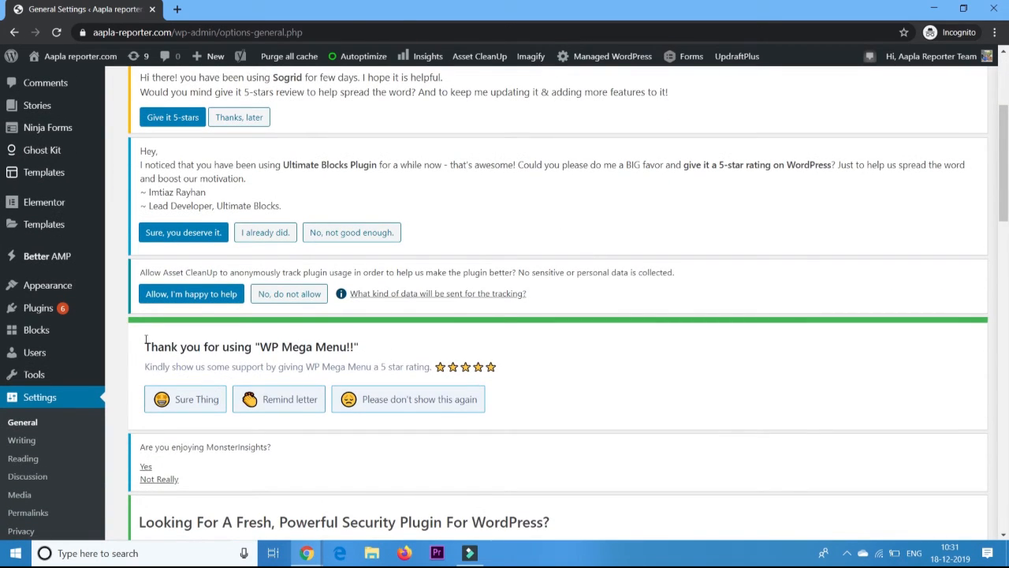
scroll(506, 334, "down", 4)
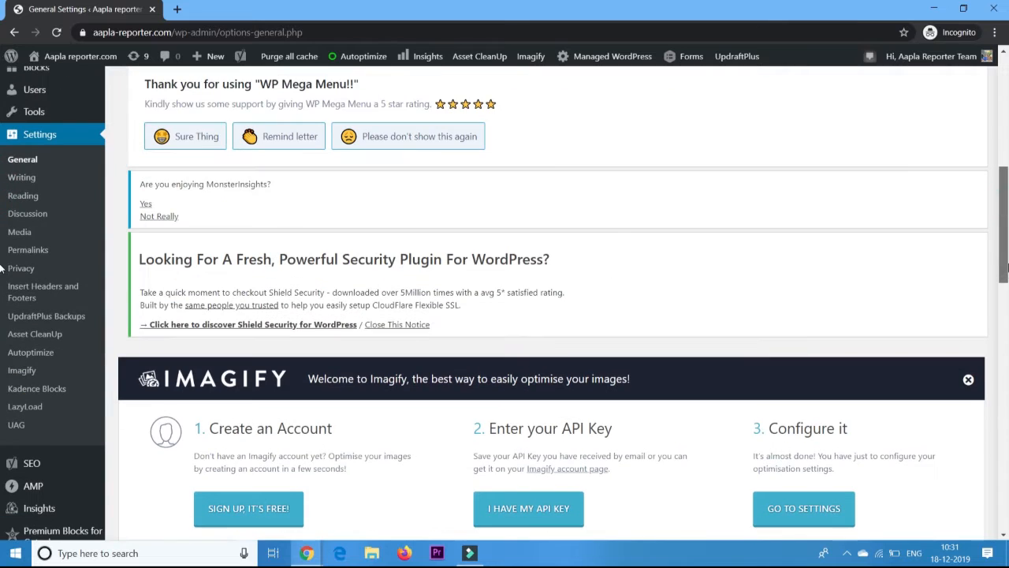
left_click(36, 292)
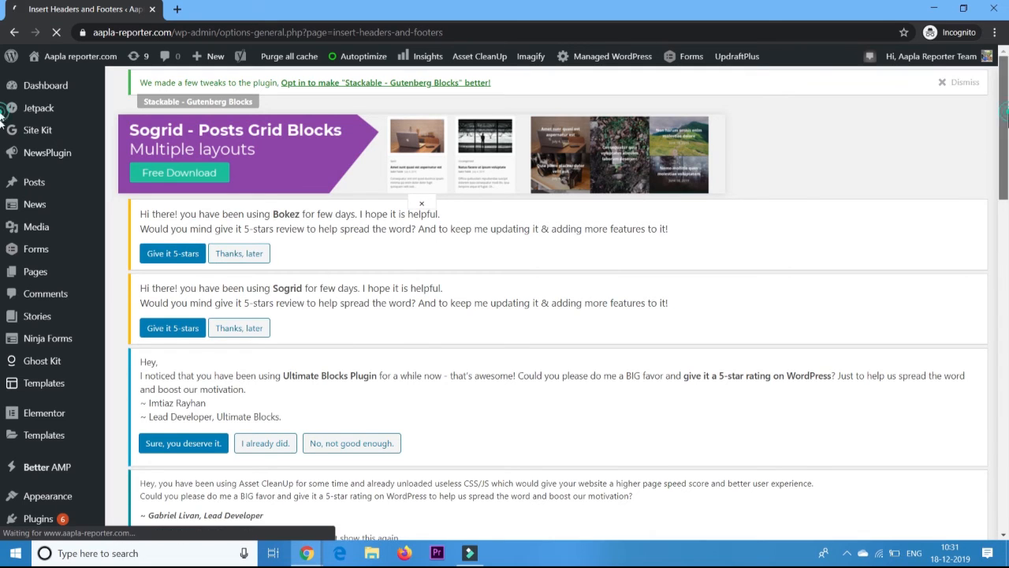
Save the pasted GetButton WhatsApp script in the Scripts in Footer box.
left_click_drag(1004, 113, 1004, 191)
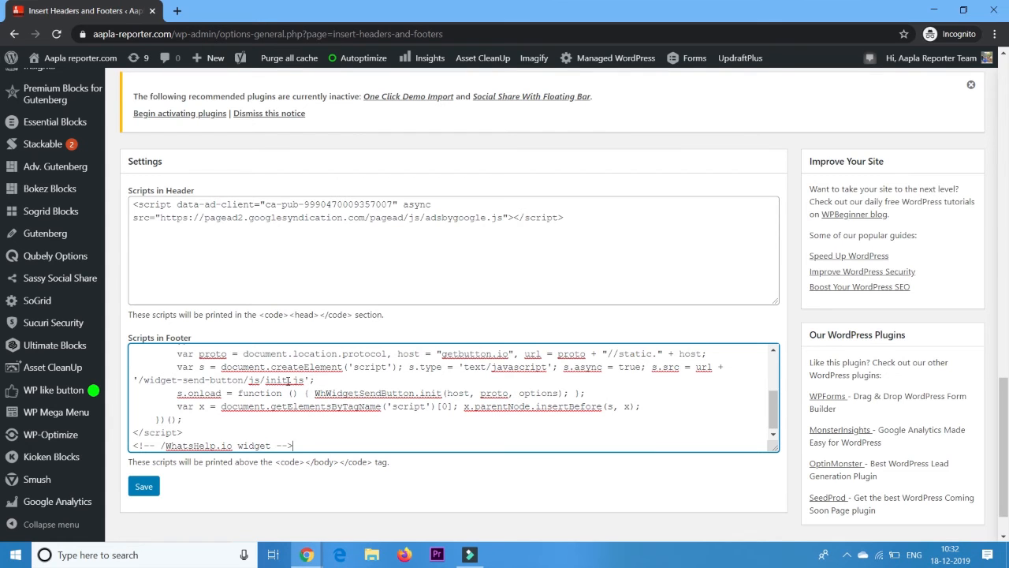
left_click(152, 488)
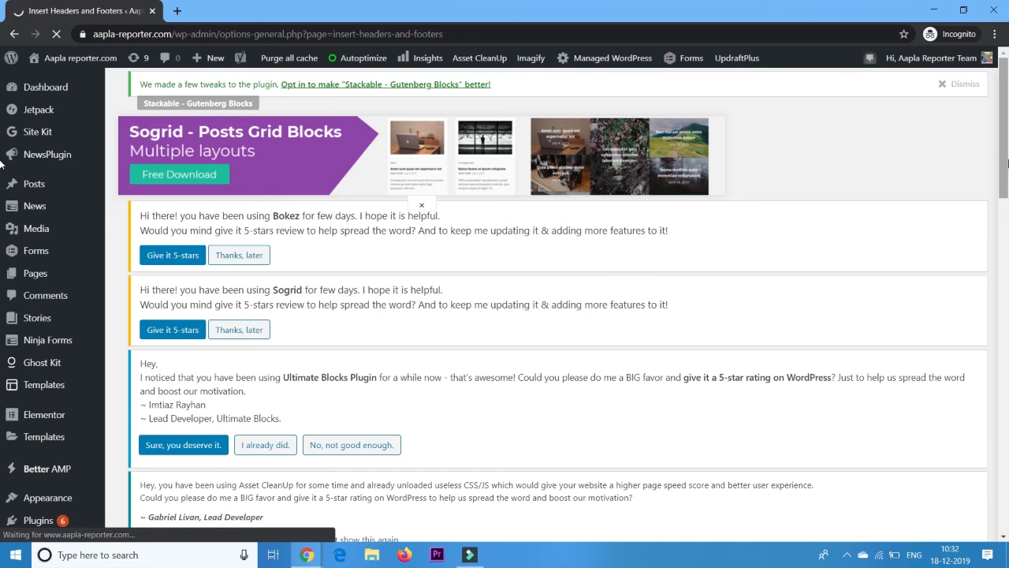
Visit the live aapla-reporter.com site to confirm the WhatsApp 'Message us' button.
scroll(3, 184, "down", 1)
scroll(3, 184, "down", 2)
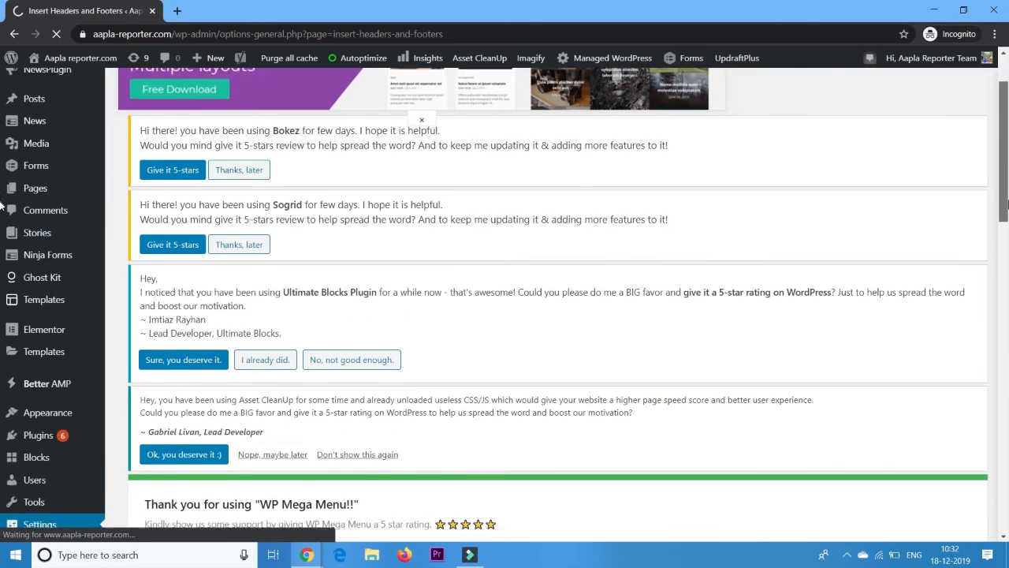
mouse_move(1008, 205)
left_mouse_down()
mouse_move(1007, 254)
mouse_move(1002, 206)
left_mouse_up()
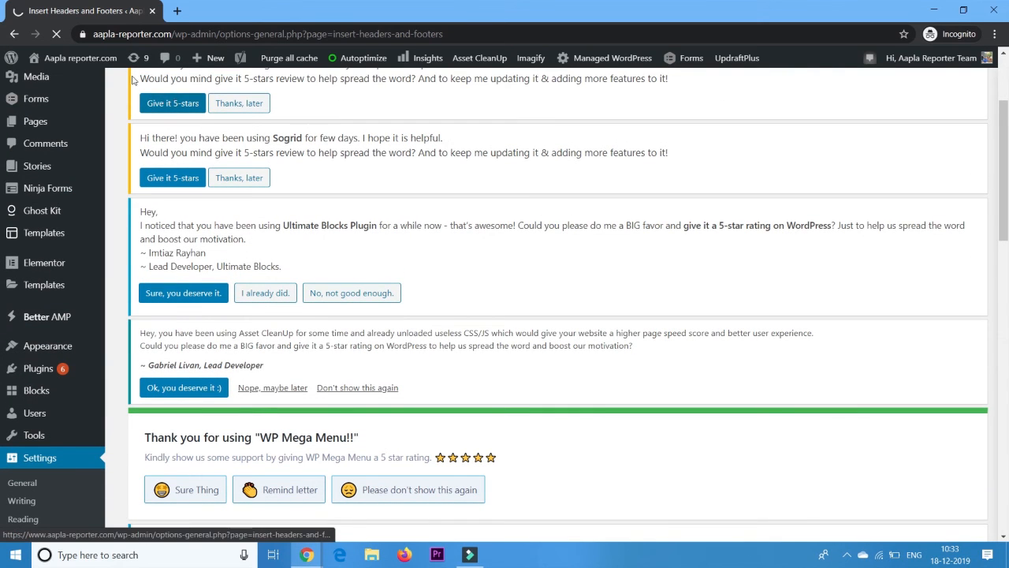
mouse_move(98, 60)
left_click(97, 84)
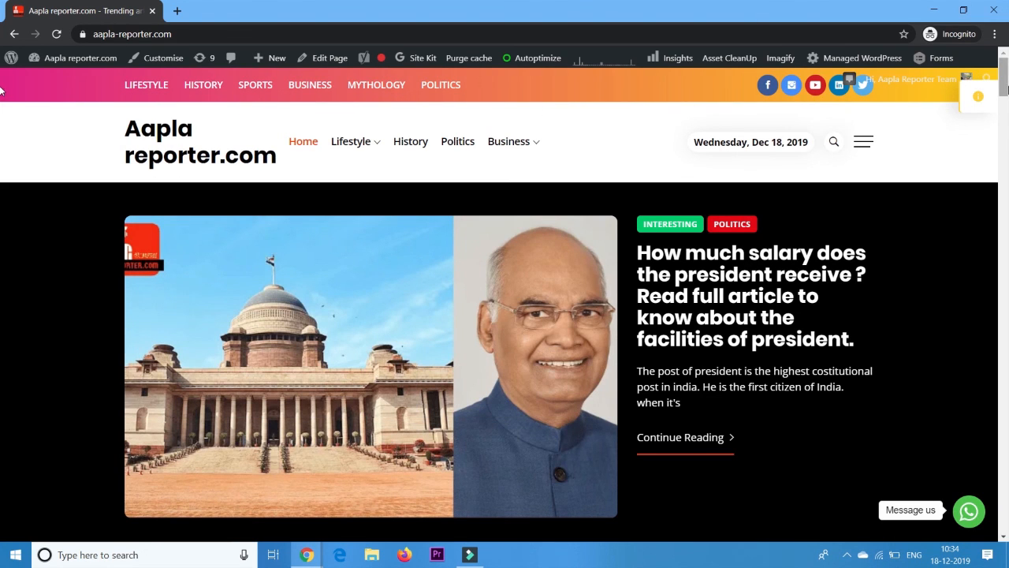
scroll(2, 126, "down", 12)
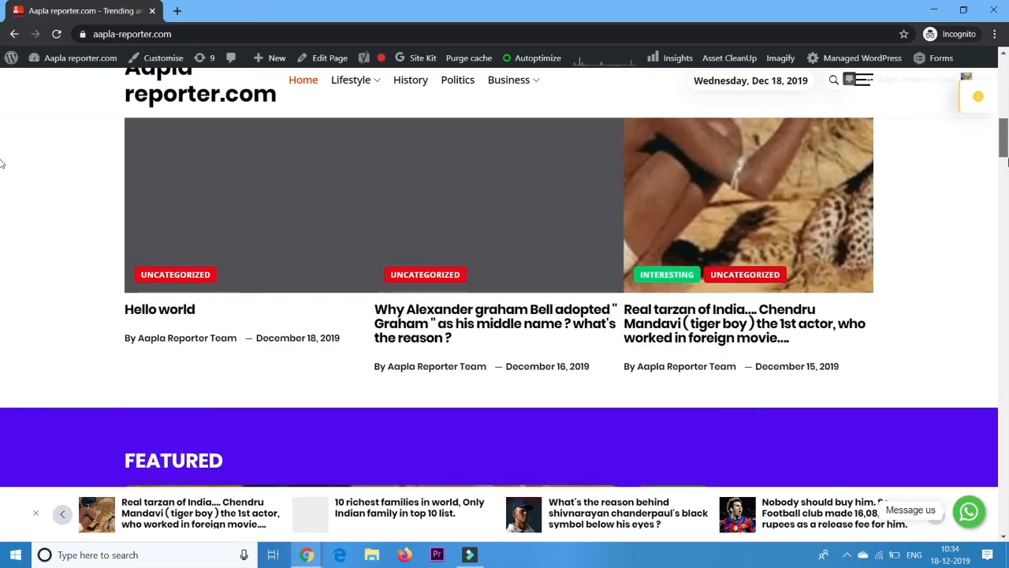
scroll(2, 189, "down", 10)
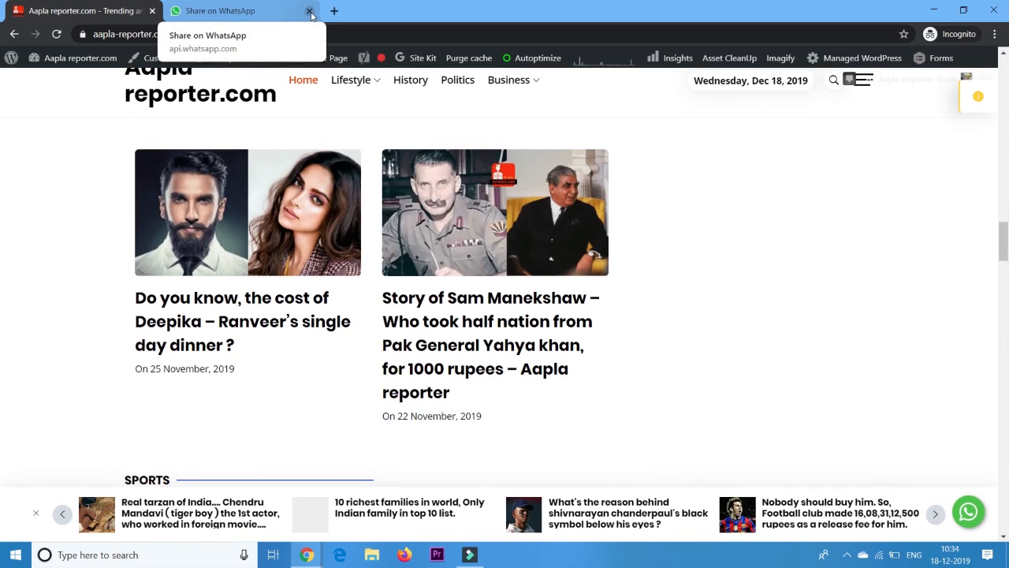
left_click(310, 12)
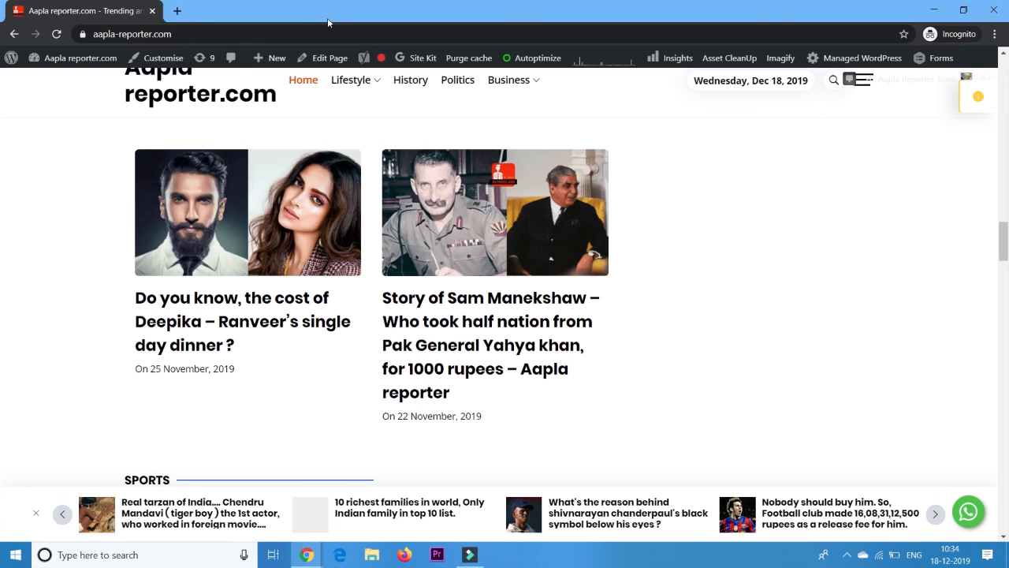
left_click_drag(1006, 260, 1006, 93)
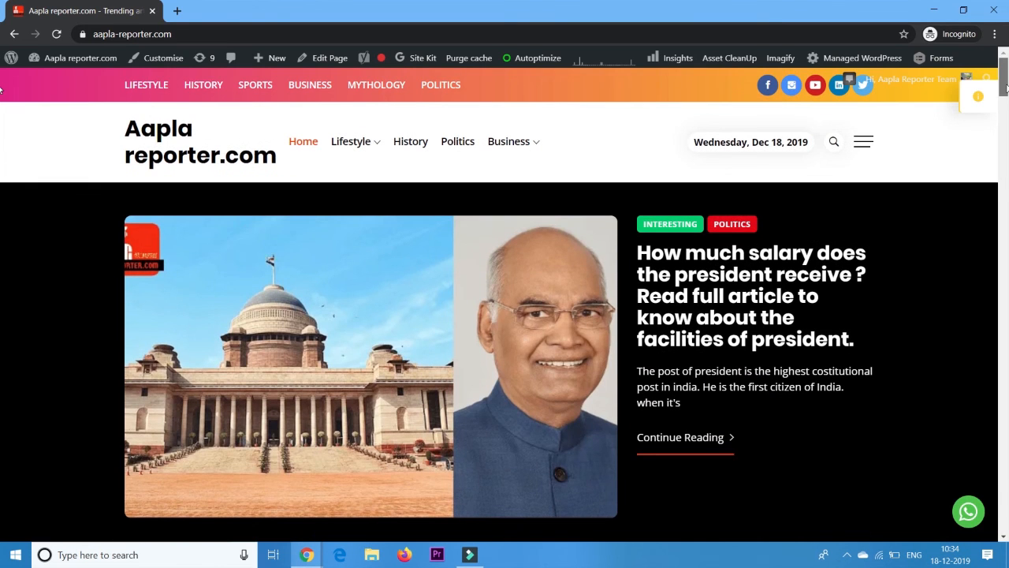